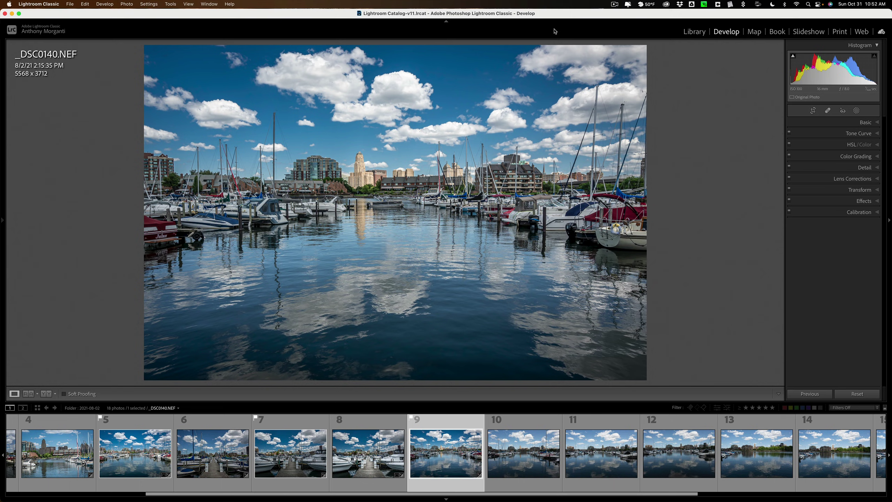
# Step: Open the Masking panel on the harbour photo _DSC0140.NEF to show its existing Mask 1
pyautogui.click(856, 111)
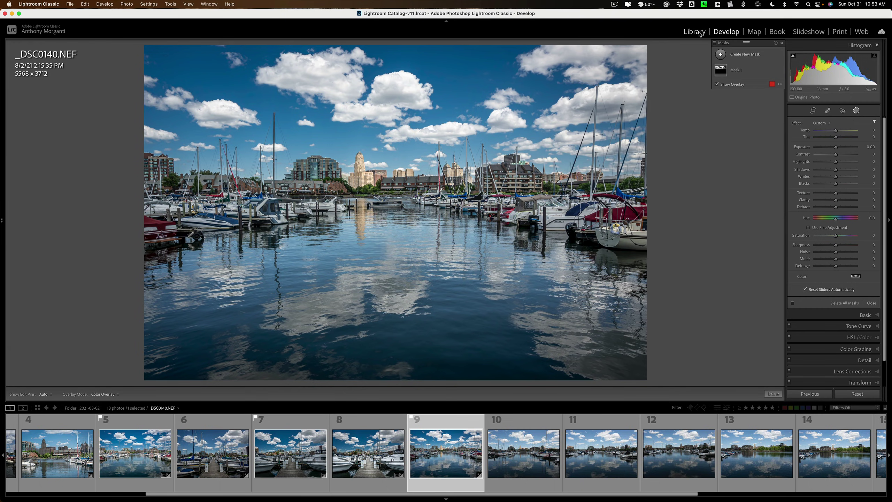
# Step: Switch to the Library module's grid of folder 2021-08-02 with _DSC0140.NEF's metadata
pyautogui.click(695, 32)
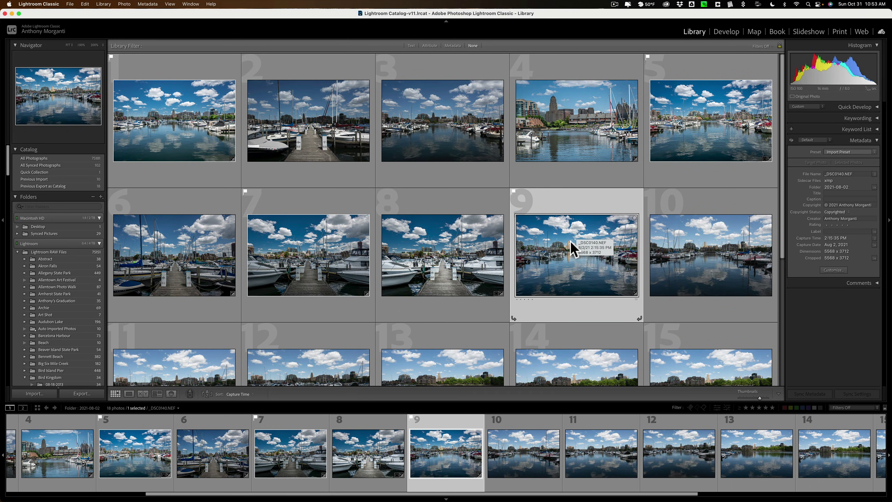
# Step: Select photos 9 and 10 and show combined metadata for Selected Photos, not just the target
pyautogui.keyDown('shift'); pyautogui.click(691, 246); pyautogui.keyUp('shift')
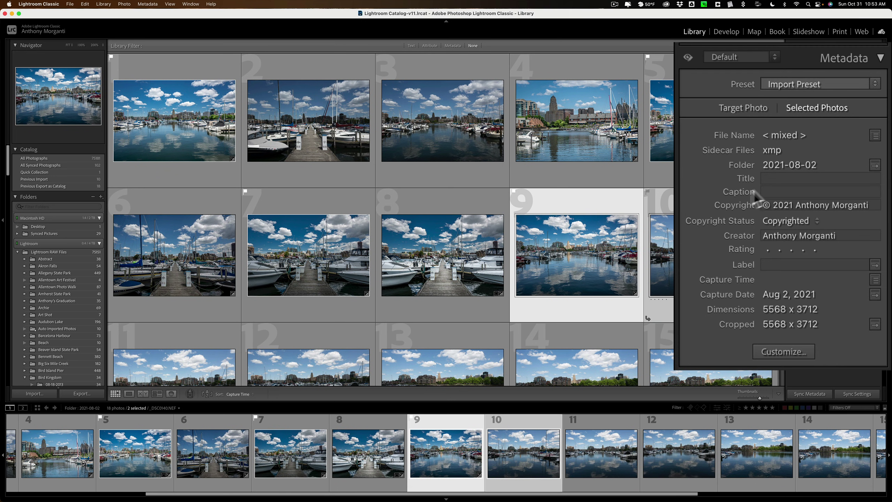
pyautogui.click(744, 108)
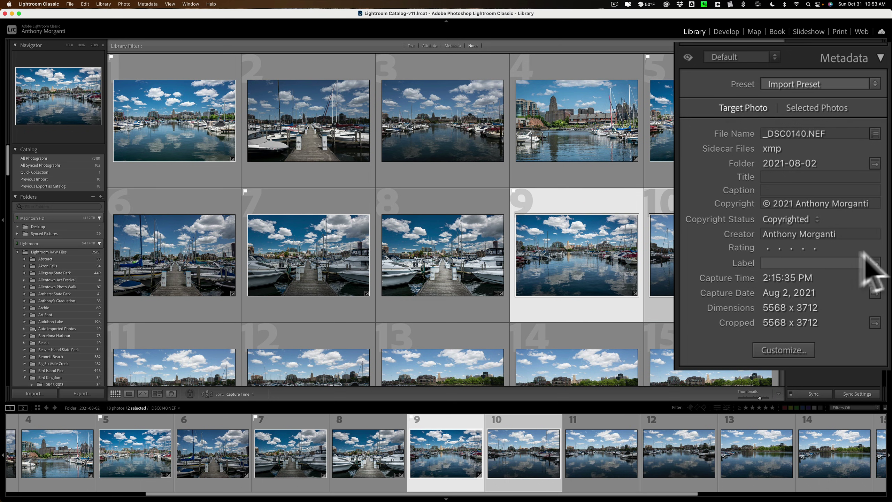
pyautogui.click(586, 227)
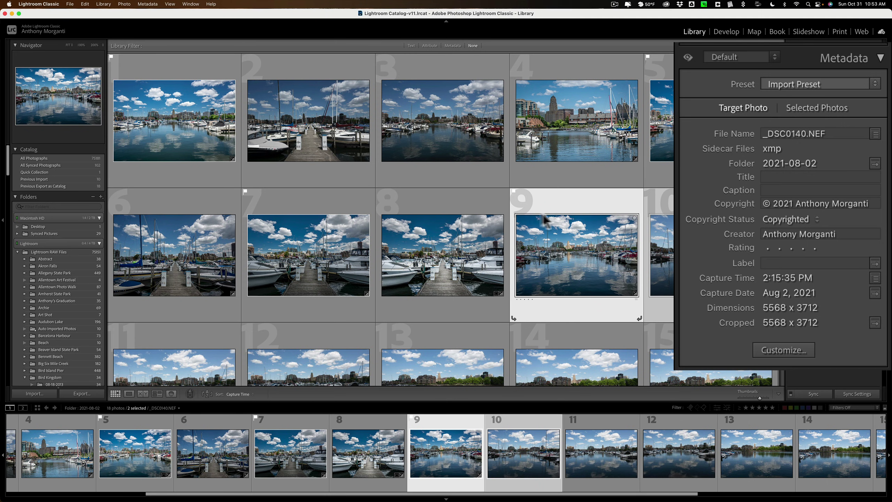
pyautogui.press('Right')
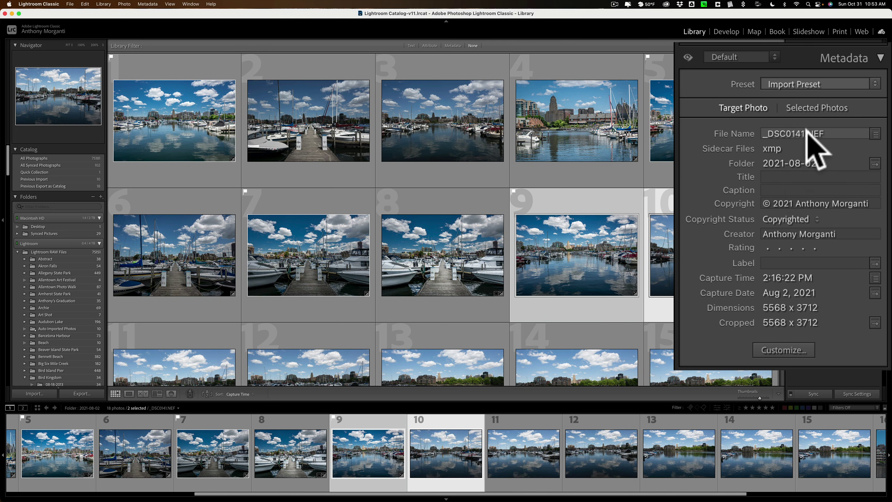
pyautogui.click(816, 108)
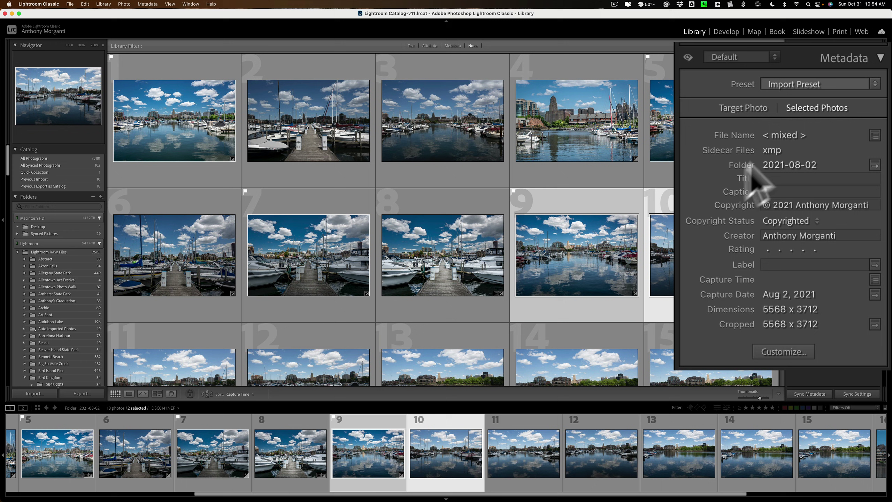
pyautogui.click(756, 57)
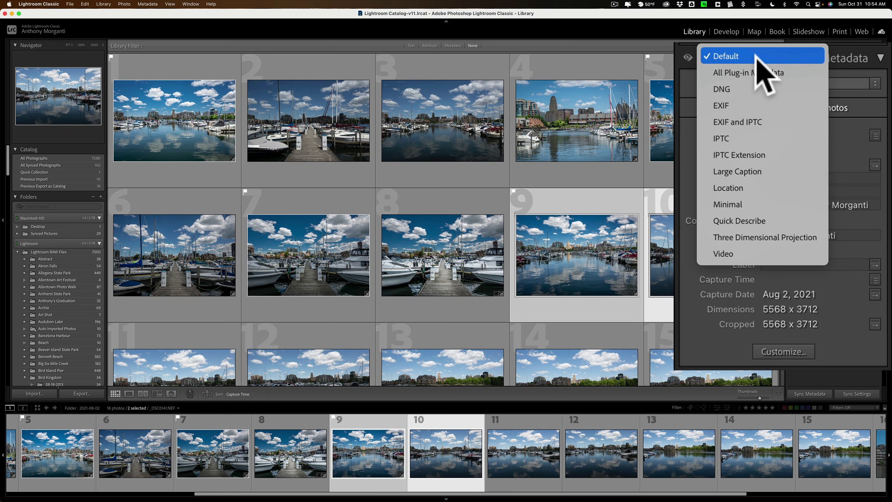
pyautogui.click(755, 56)
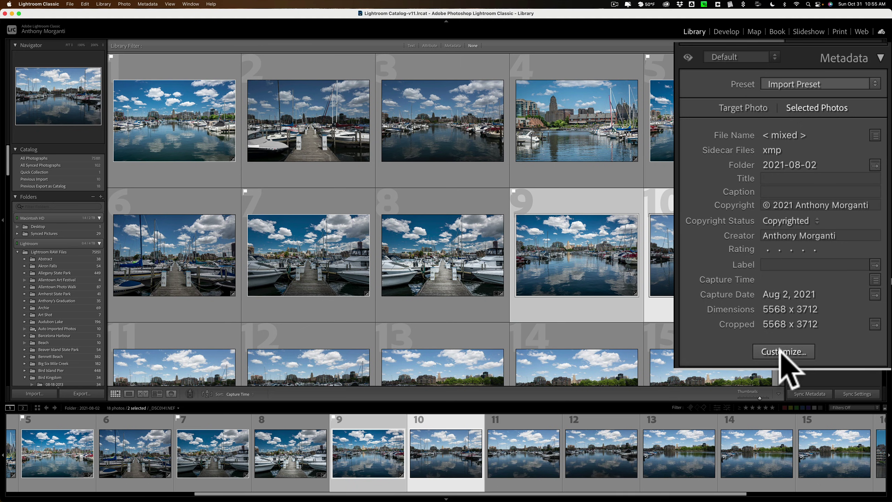
# Step: Customize the Default metadata set to also show Absolute File Path and Exposure
pyautogui.click(783, 351)
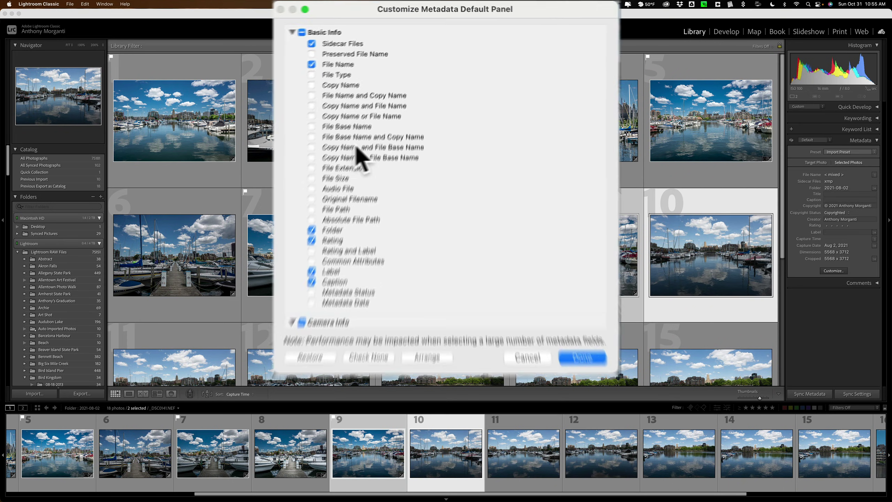
pyautogui.scroll(-10, 356, 145)
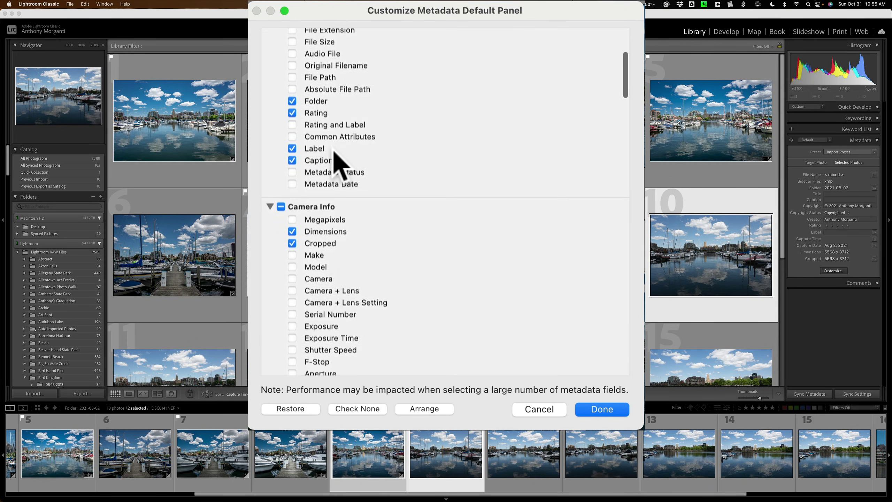
pyautogui.scroll(-3, 338, 164)
pyautogui.scroll(8, 338, 164)
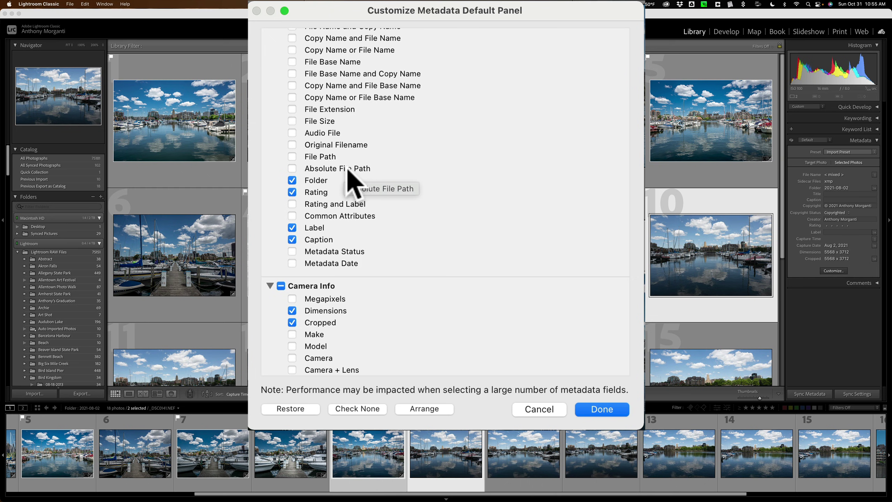
pyautogui.click(309, 170)
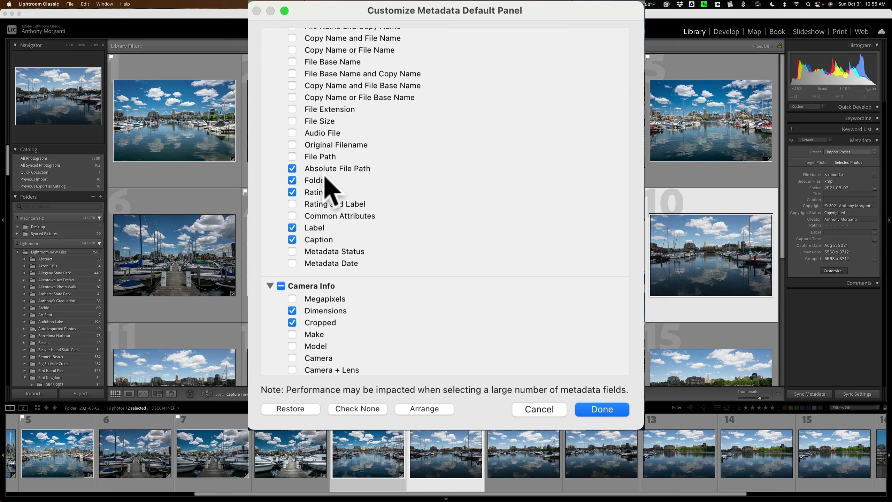
pyautogui.scroll(-5, 324, 177)
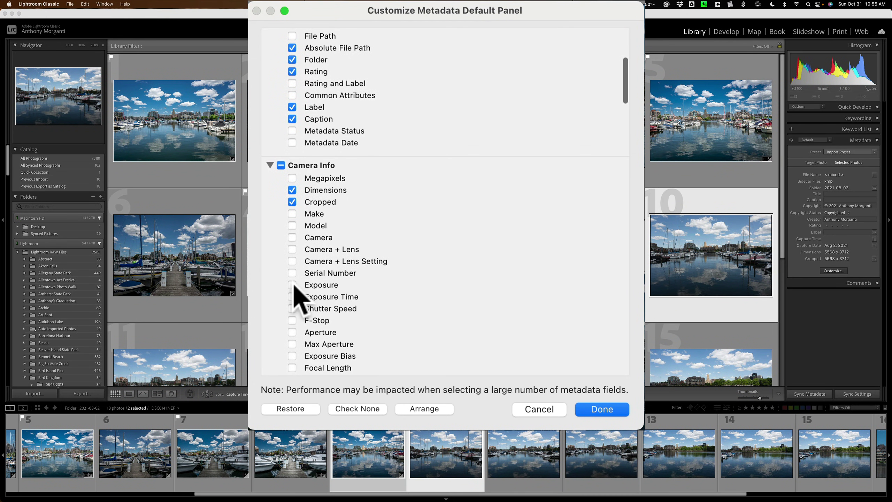
pyautogui.click(298, 285)
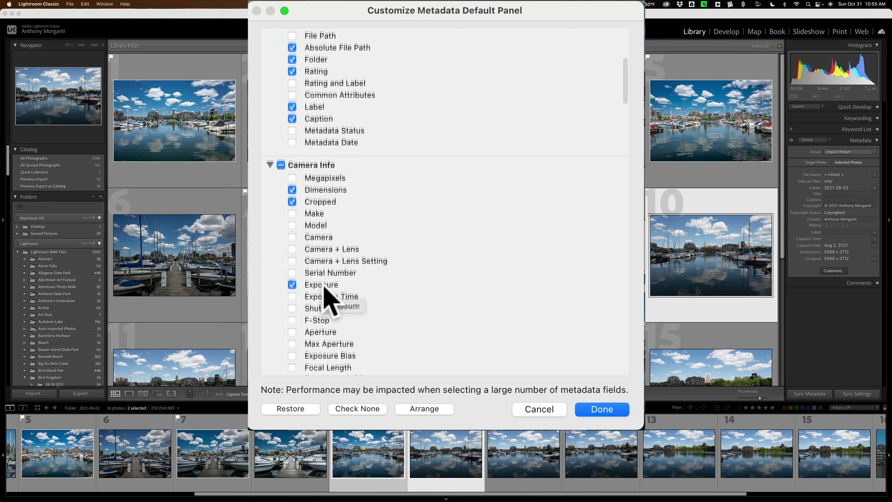
pyautogui.scroll(-1, 325, 299)
pyautogui.click(603, 410)
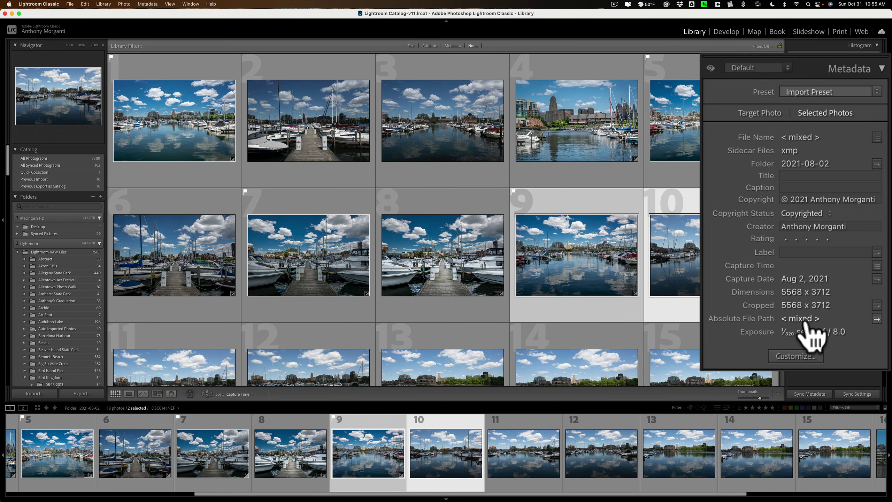
# Step: Select only photo 8, _DSC0139.NEF, to view its file path and exposure
pyautogui.click(457, 251)
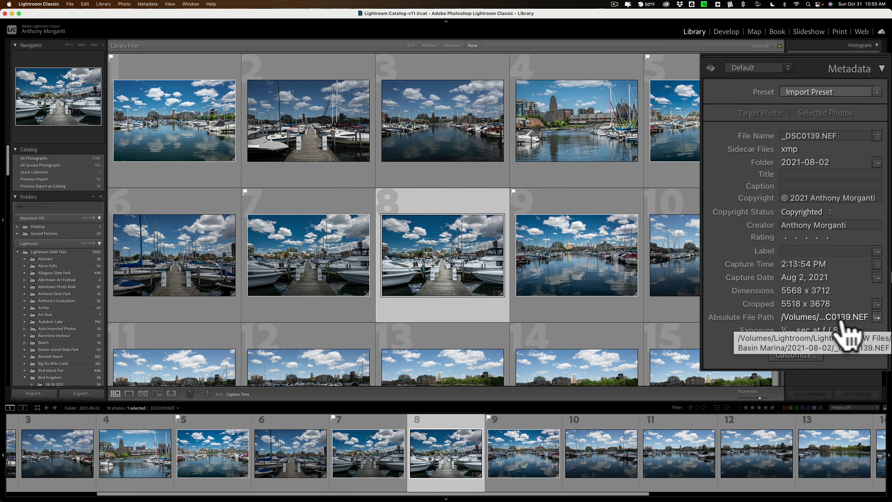
pyautogui.click(877, 318)
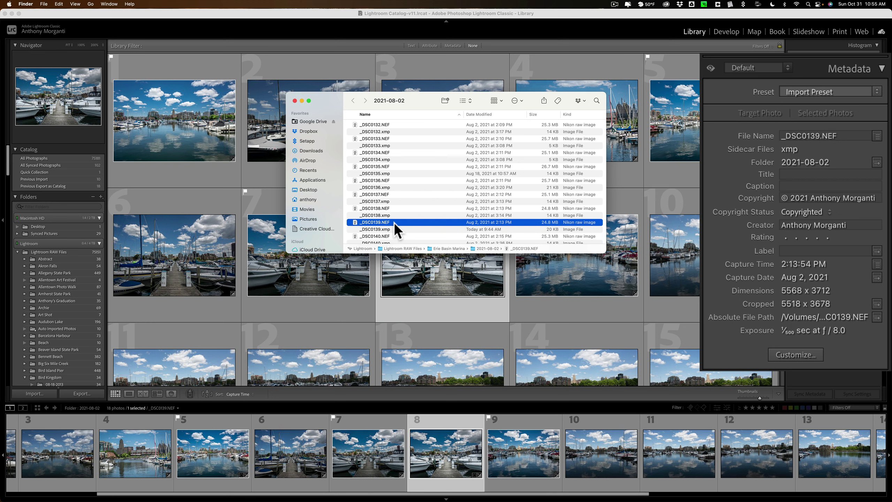
pyautogui.click(295, 101)
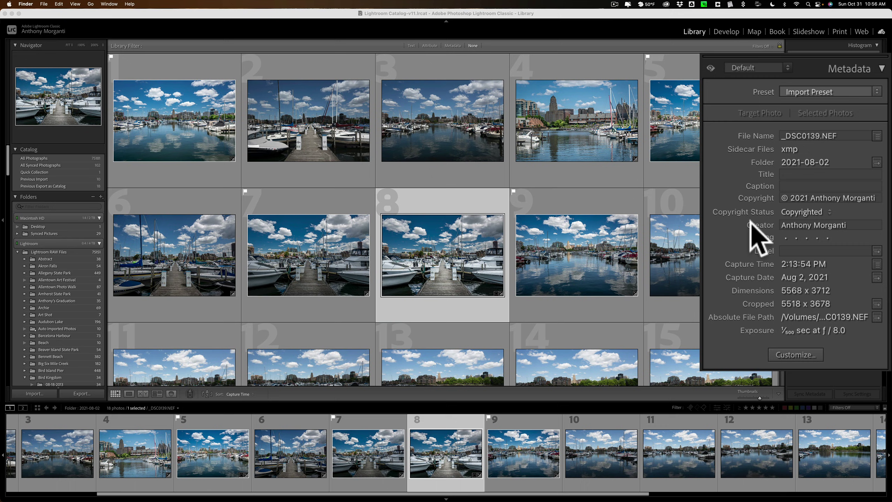
# Step: Rearrange the Default metadata fields so Exposure sits directly below Copyright Status, and save
pyautogui.click(795, 355)
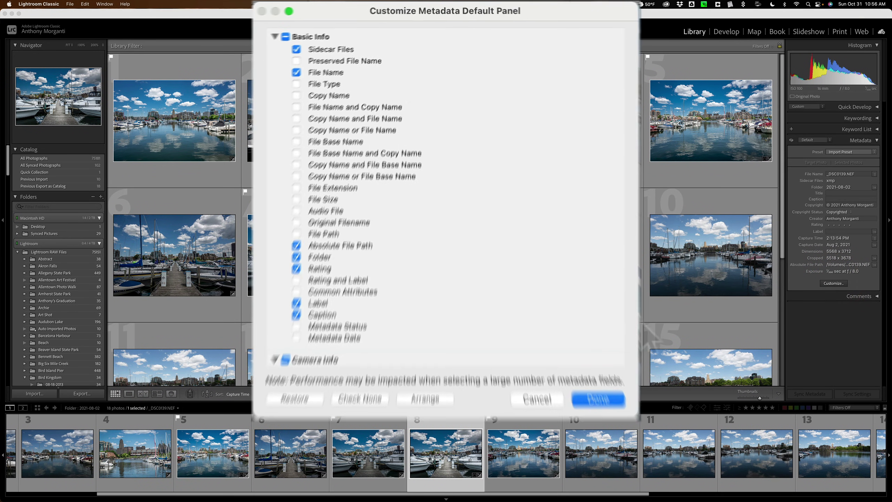
pyautogui.click(419, 408)
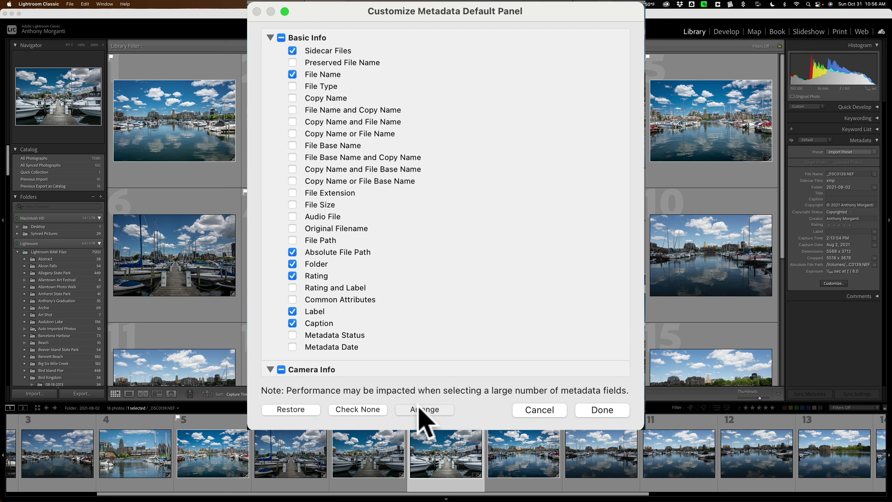
pyautogui.scroll(-1, 400, 309)
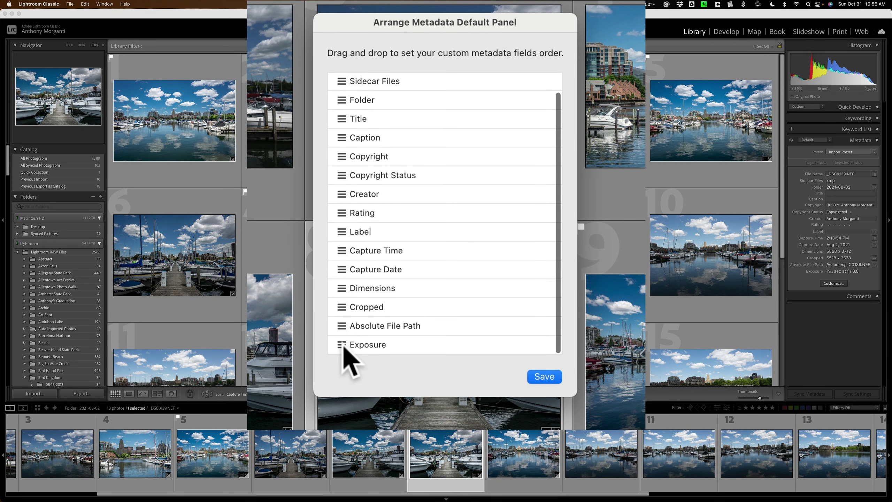
pyautogui.moveTo(343, 347); pyautogui.dragTo(349, 184)
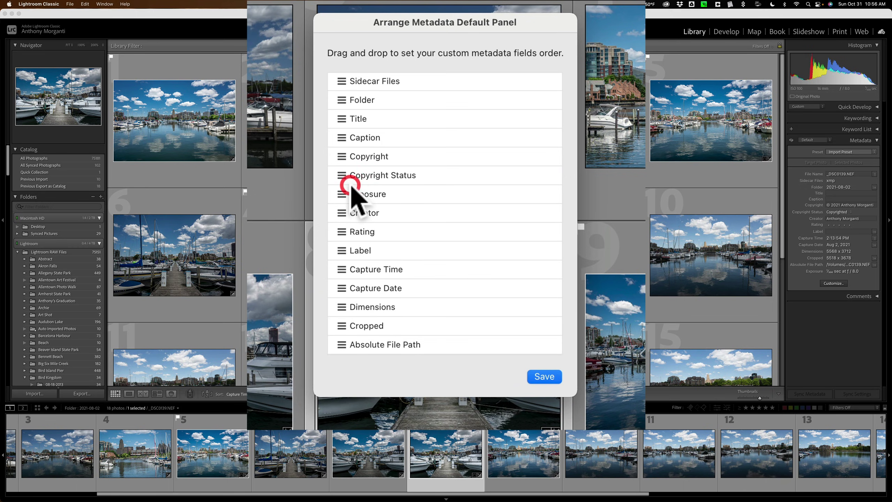
pyautogui.click(543, 377)
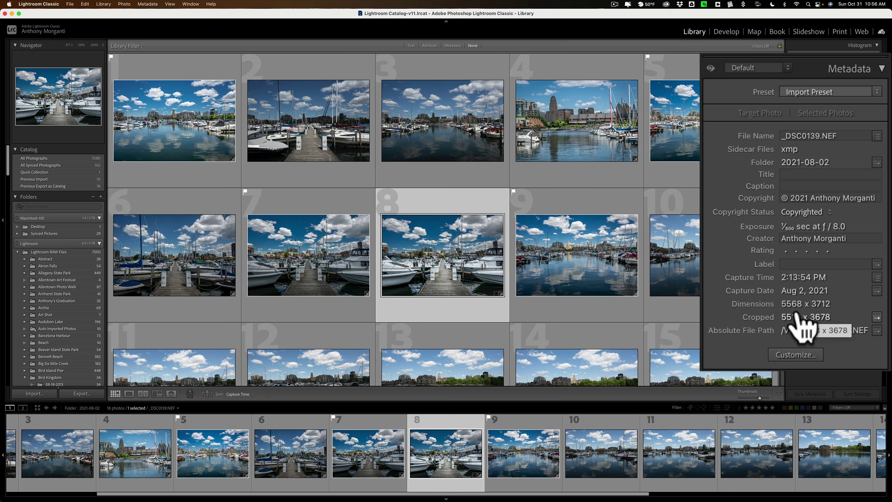
pyautogui.click(752, 68)
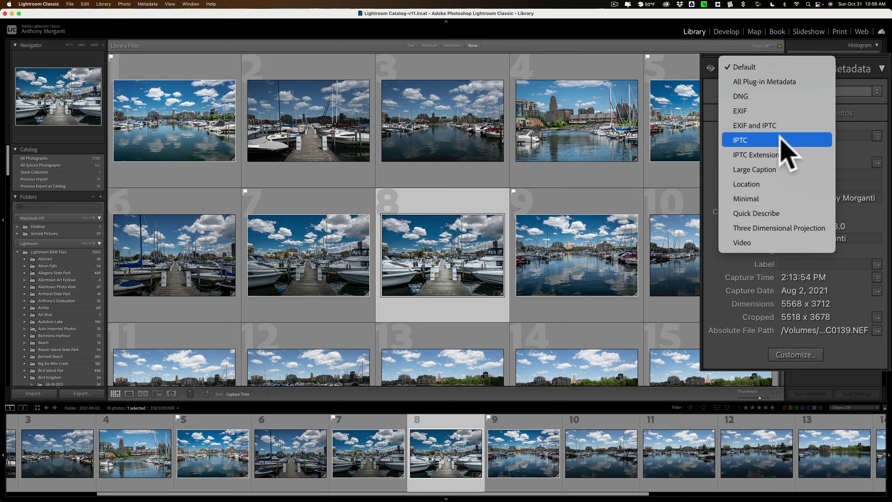
pyautogui.click(866, 70)
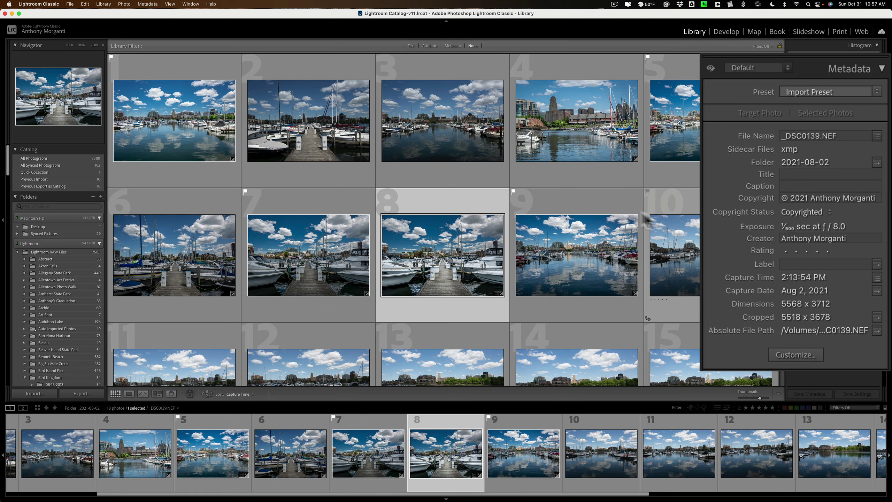
# Step: Select all photos with Cmd+A, then select only photo 9, _DSC0140.NEF
pyautogui.press('super')
pyautogui.press('super+a')
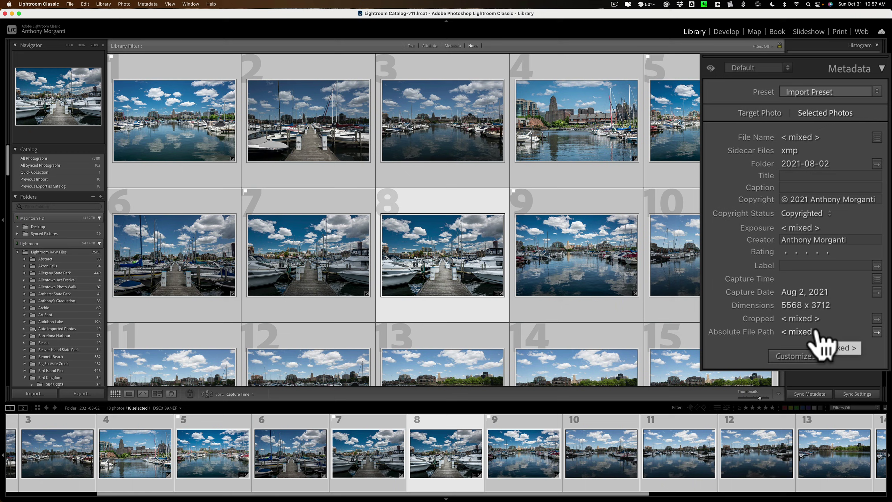
pyautogui.click(572, 240)
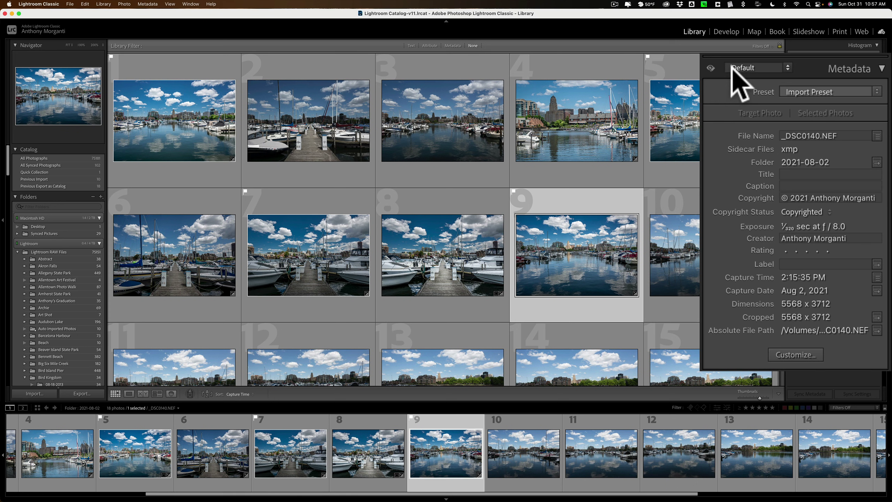
pyautogui.click(711, 67)
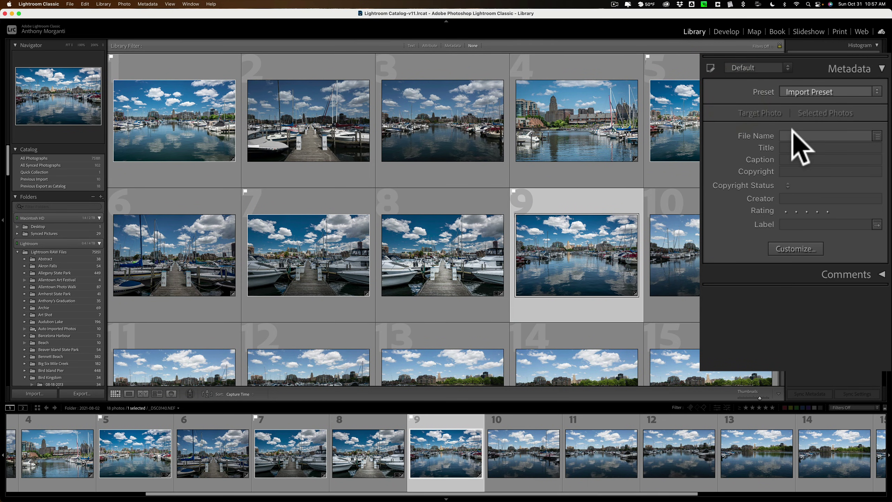
pyautogui.click(711, 66)
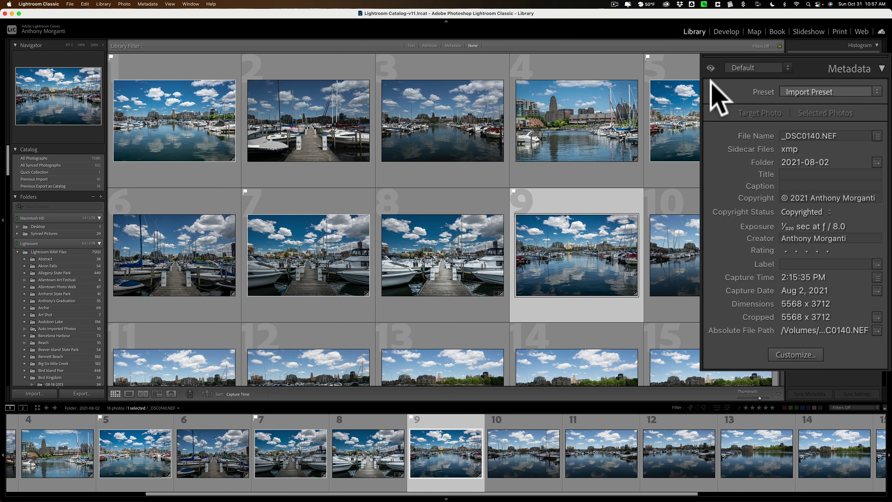
pyautogui.click(711, 68)
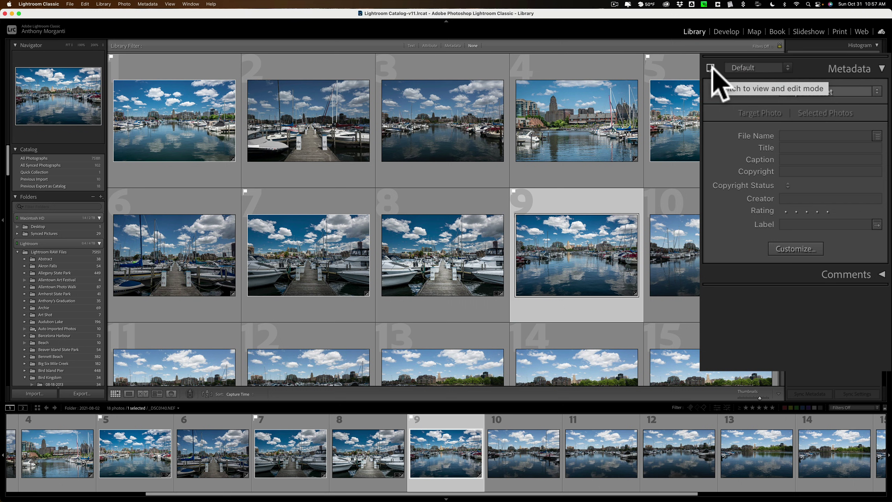
pyautogui.click(711, 68)
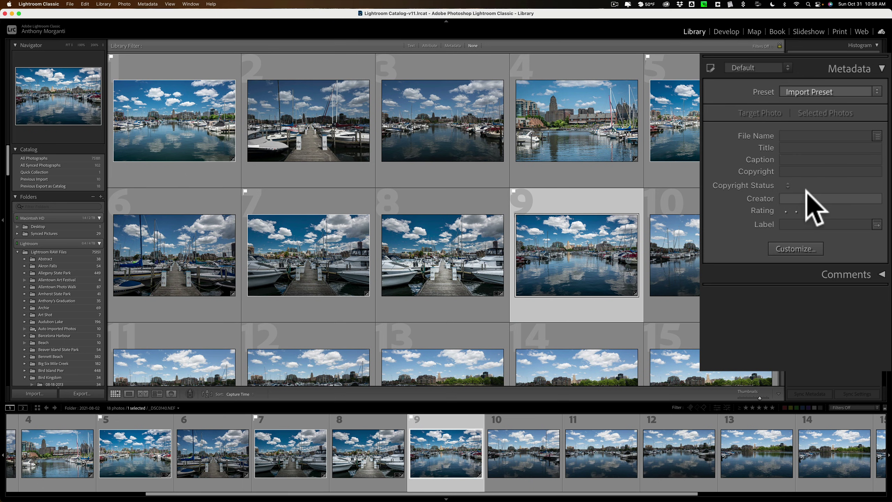
pyautogui.click(797, 136)
pyautogui.click(797, 148)
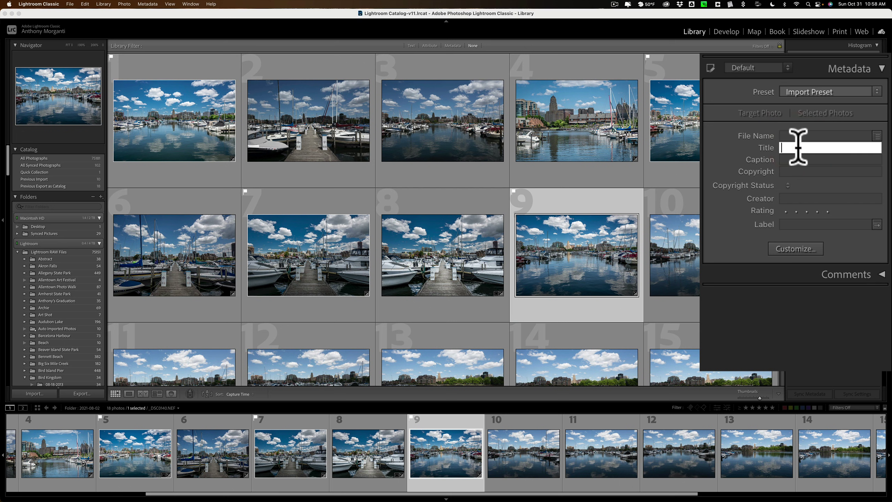
pyautogui.click(800, 160)
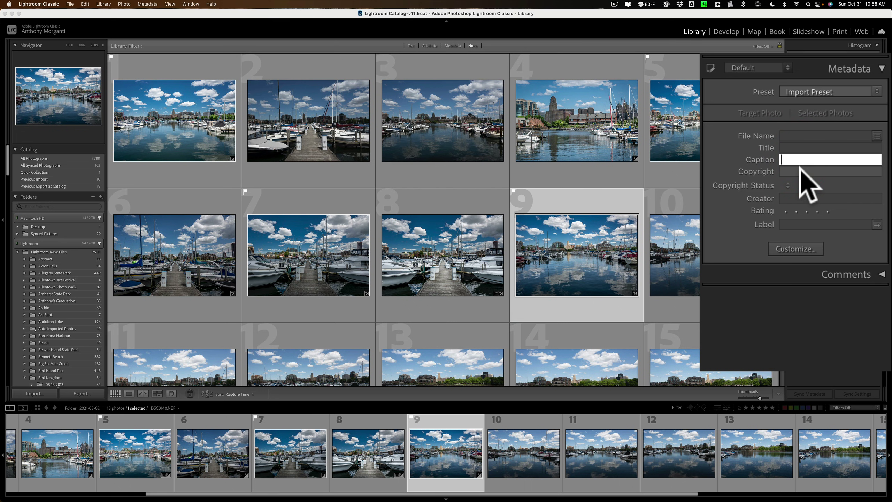
pyautogui.click(803, 171)
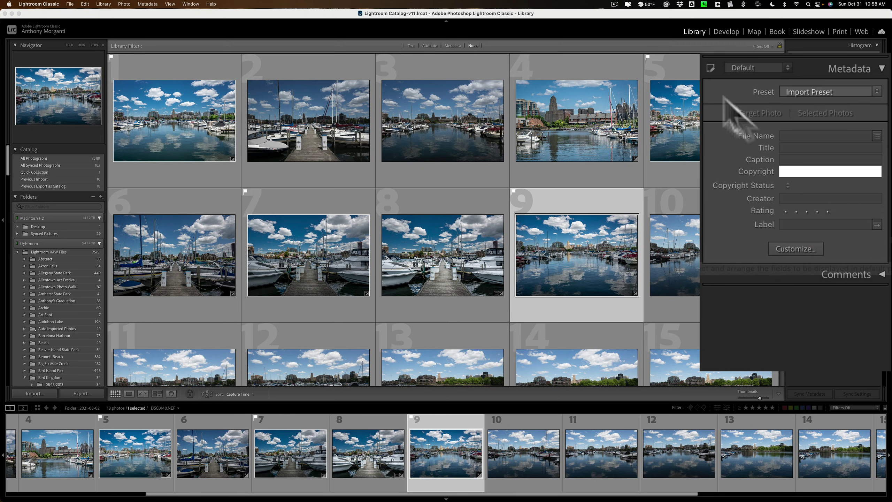
pyautogui.click(712, 69)
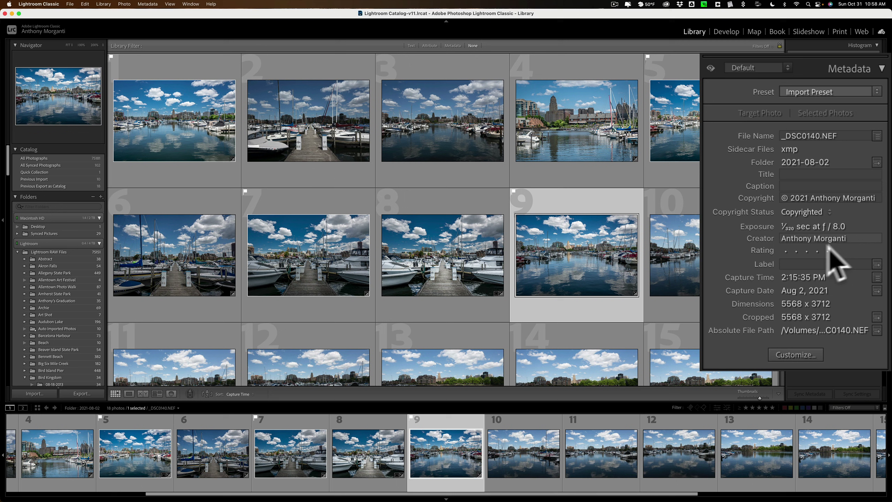